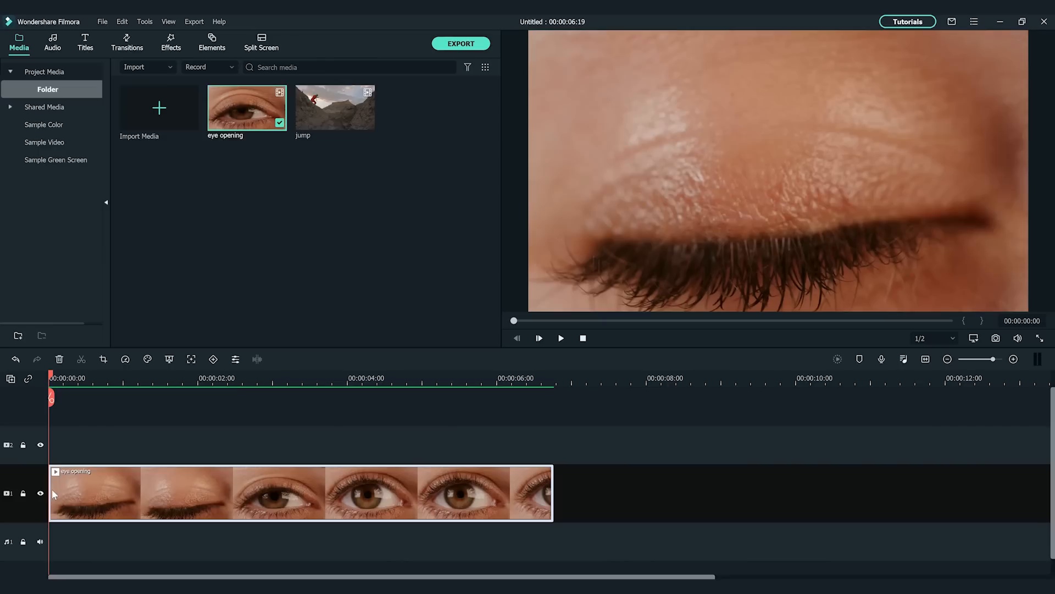
- Duplicate the eye opening clip and place the copy on track 2, aligned with the start of the original
right_click(68, 484)
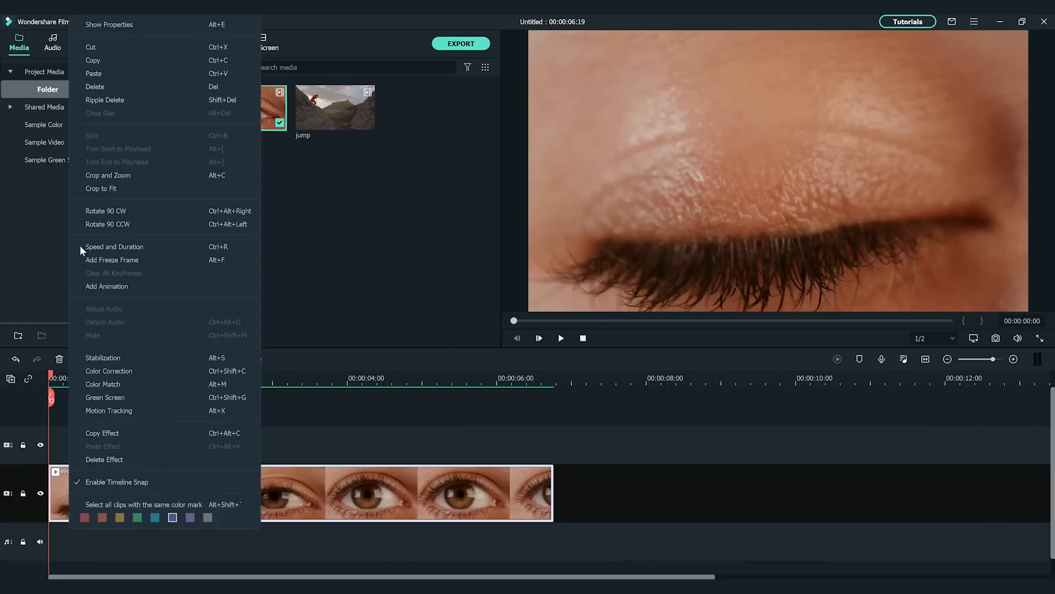
left_click(103, 56)
left_click(573, 378)
right_click(586, 495)
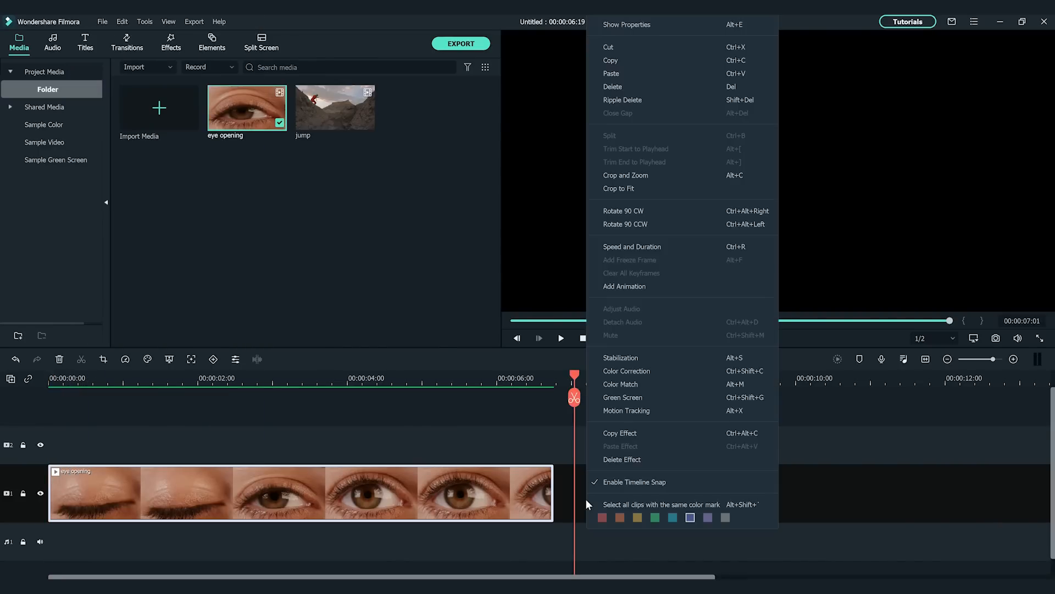
left_click(631, 76)
left_click_drag(681, 483, 102, 456)
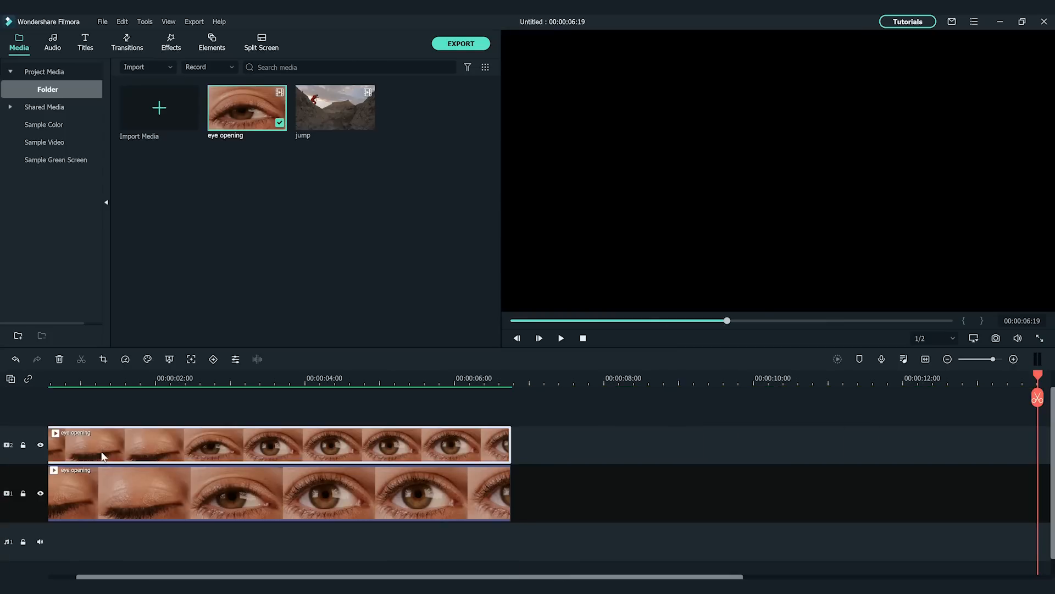
- Play from the start to 00:00:03:06, where the eye is fully open, and add a freeze frame to the track 2 clip
key("Home")
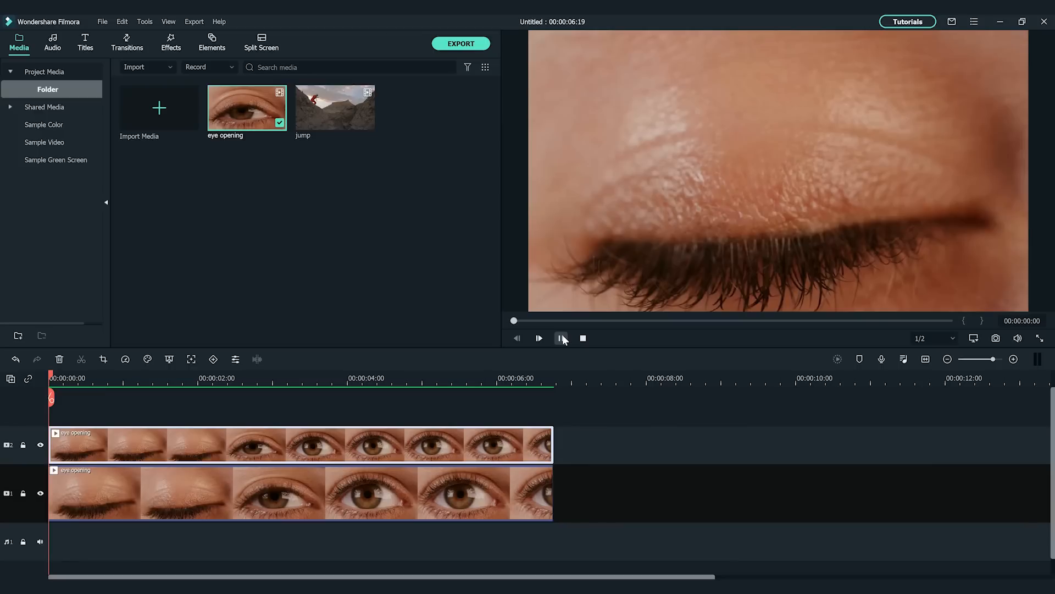
left_click(561, 338)
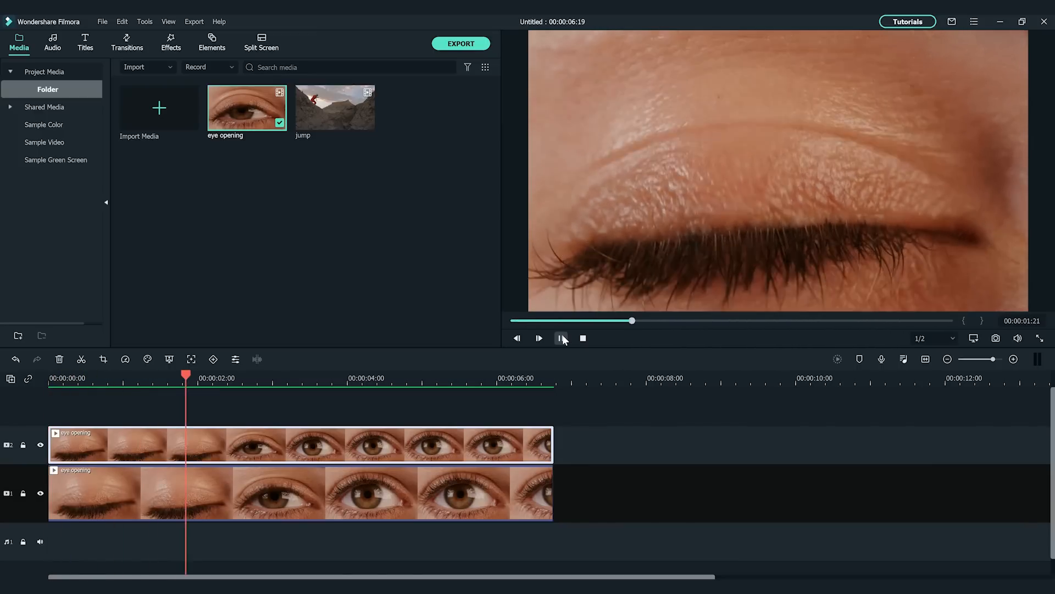
left_click(561, 338)
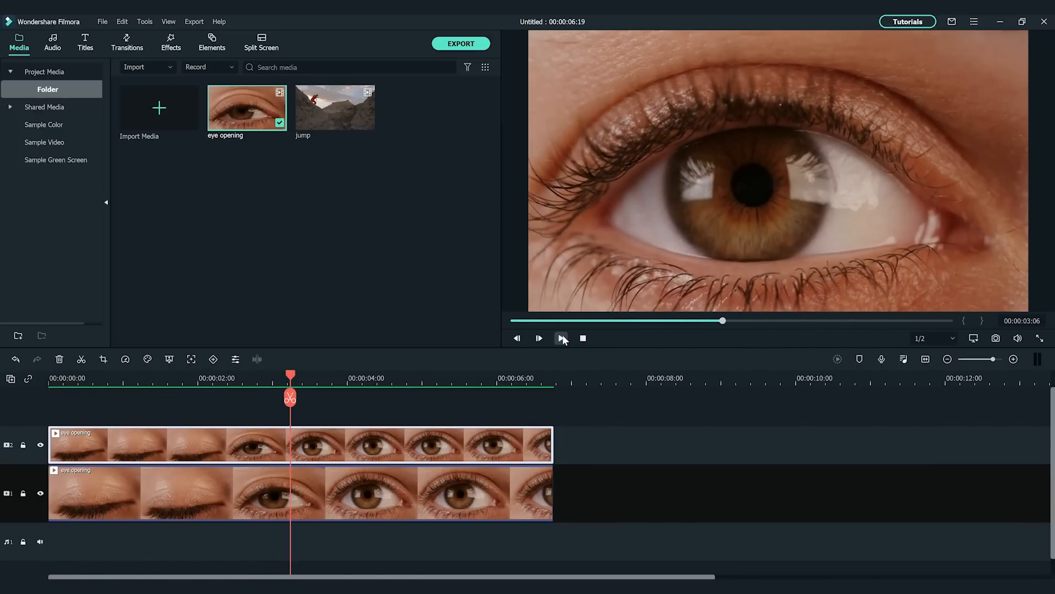
right_click(291, 447)
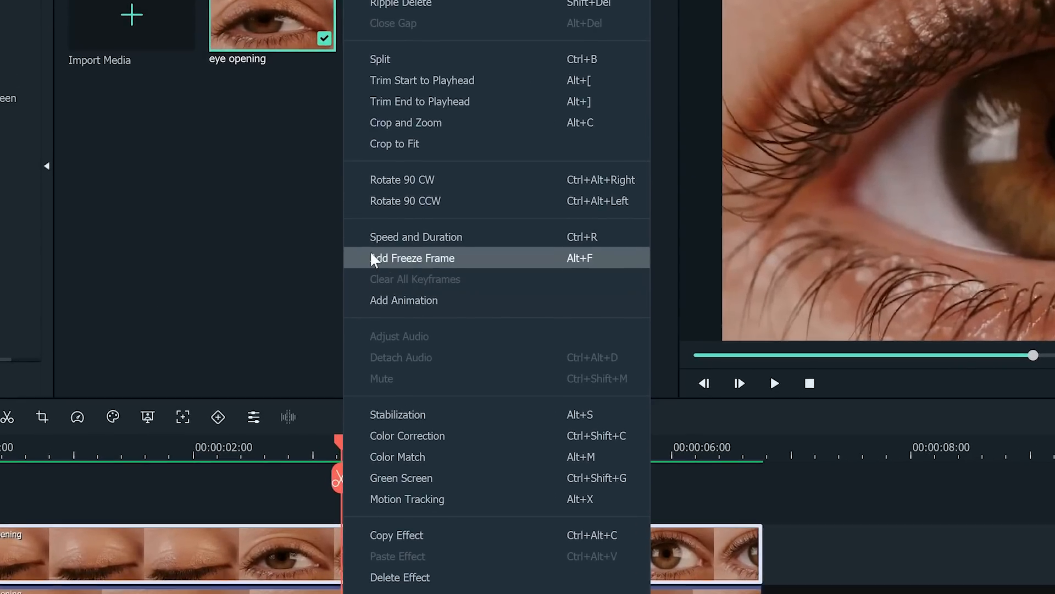
left_click(372, 256)
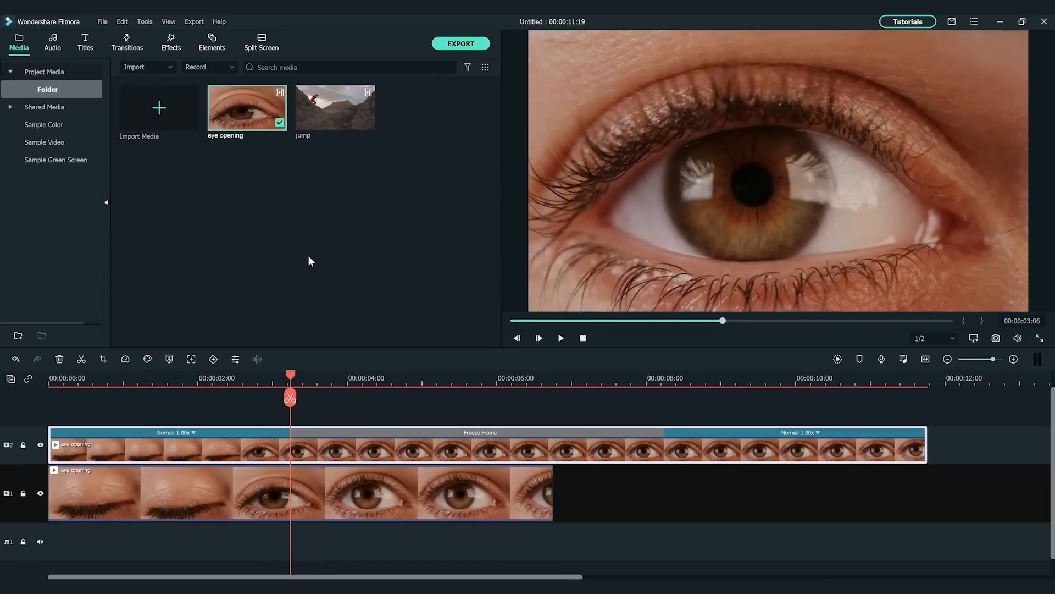
- Trim the track 1 clip's end to 00:00:03:06 and the track 2 clip down to its freeze frame section, then play the result
left_click_drag(547, 488, 295, 489)
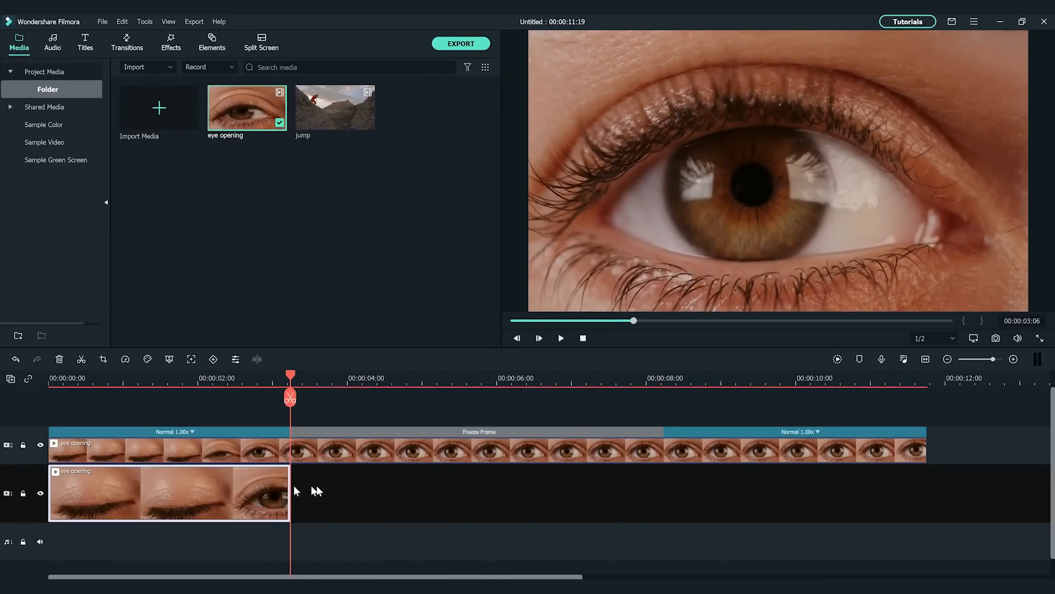
left_click_drag(926, 444, 662, 439)
left_click_drag(50, 444, 287, 444)
left_click(263, 420)
left_click(50, 380)
key("space")
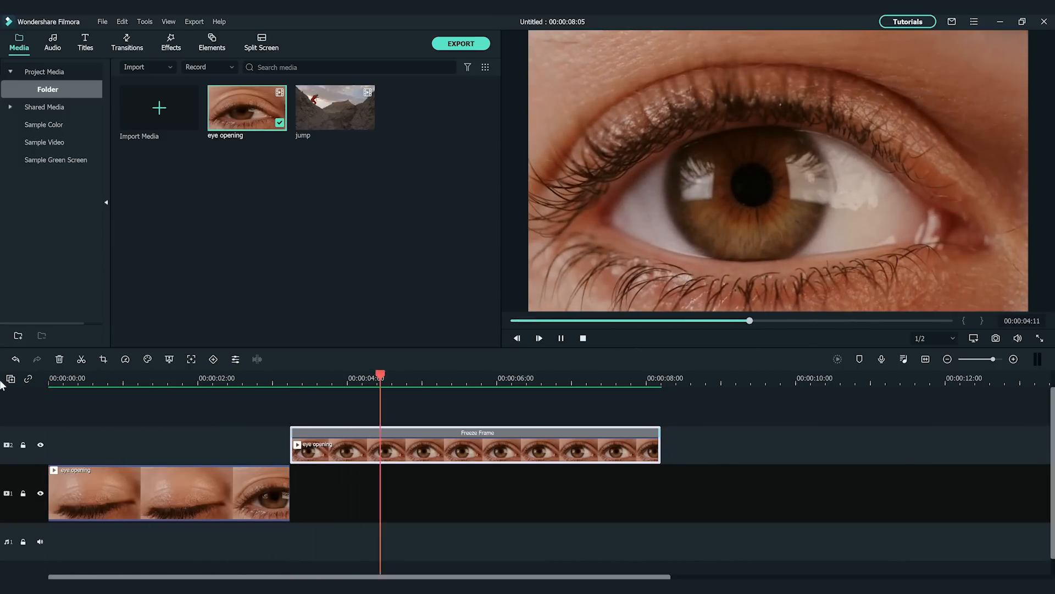
- Apply the Shape Mask utility effect to the freeze frame clip on track 2
left_click(290, 379)
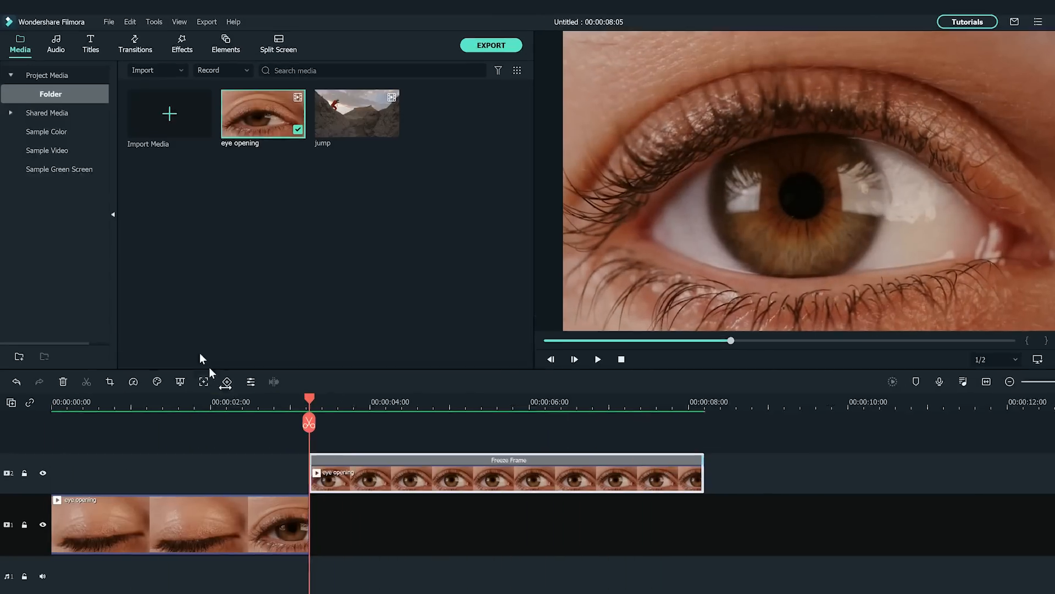
left_click(268, 66)
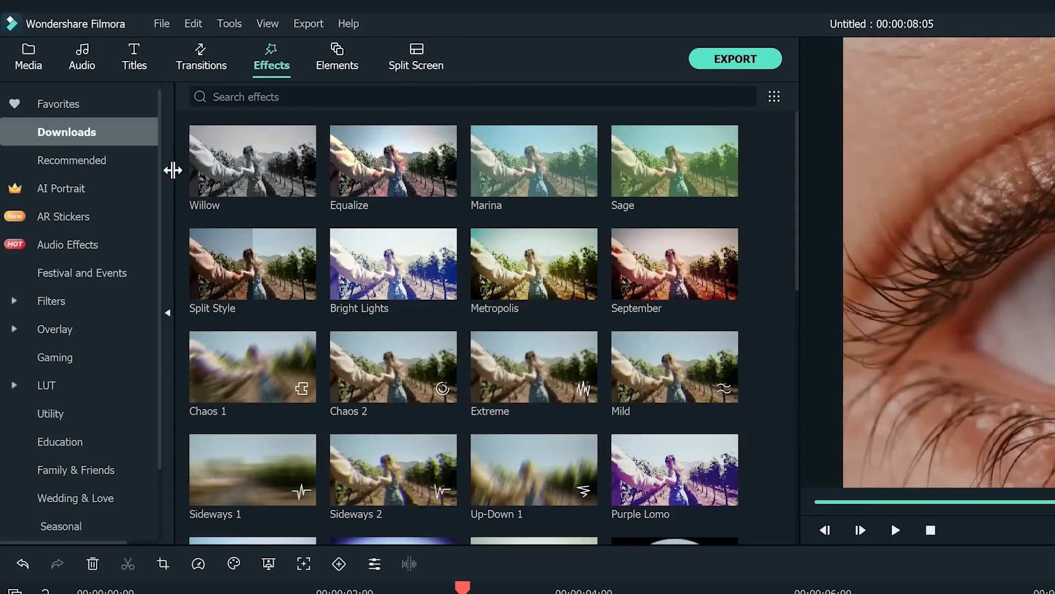
left_click(53, 414)
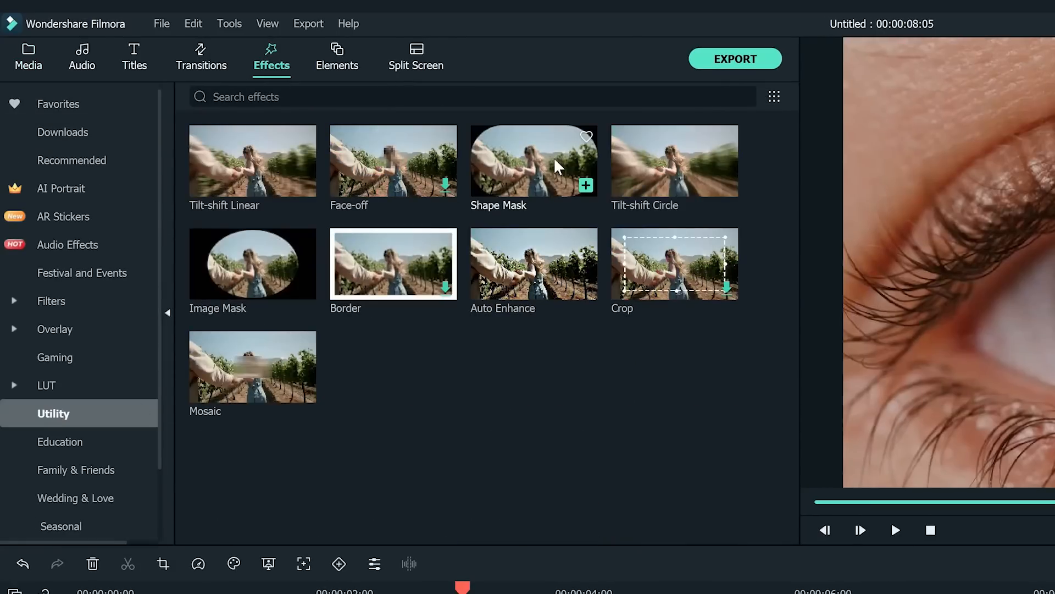
left_click_drag(538, 165, 532, 593)
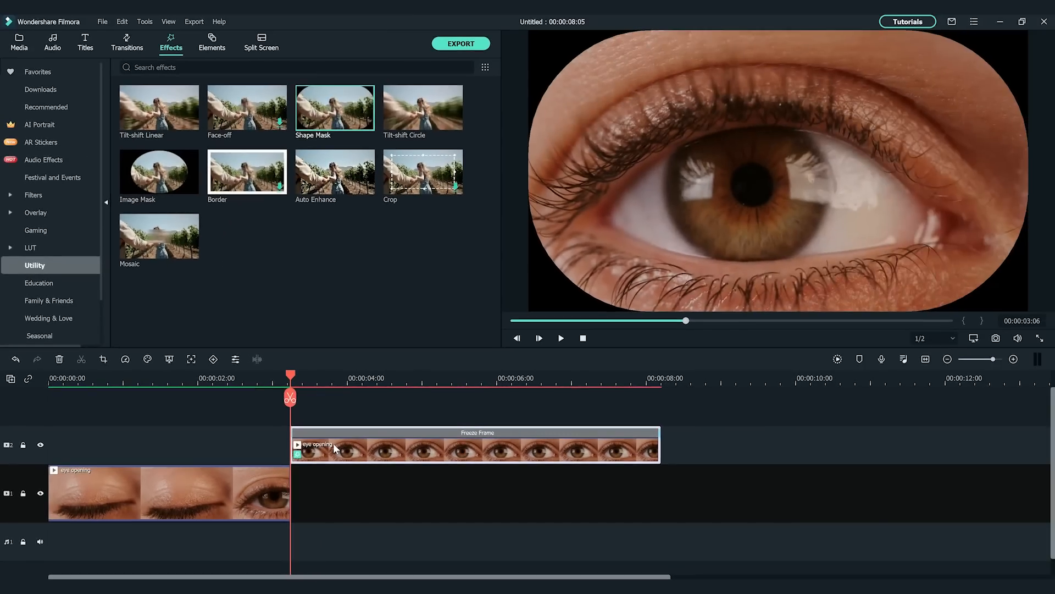
- Fit the shape mask around the iris with X -106, Y -72, width 33 and height 46
double_click(333, 443)
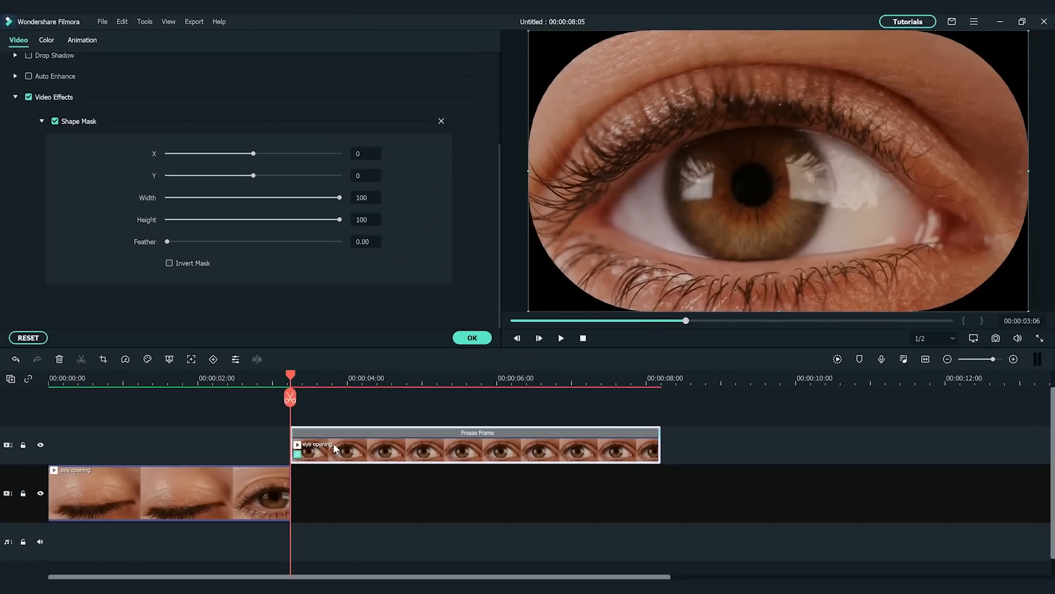
left_click_drag(342, 197, 223, 197)
left_click_drag(342, 220, 268, 219)
left_click_drag(253, 153, 244, 153)
left_click_drag(253, 175, 248, 175)
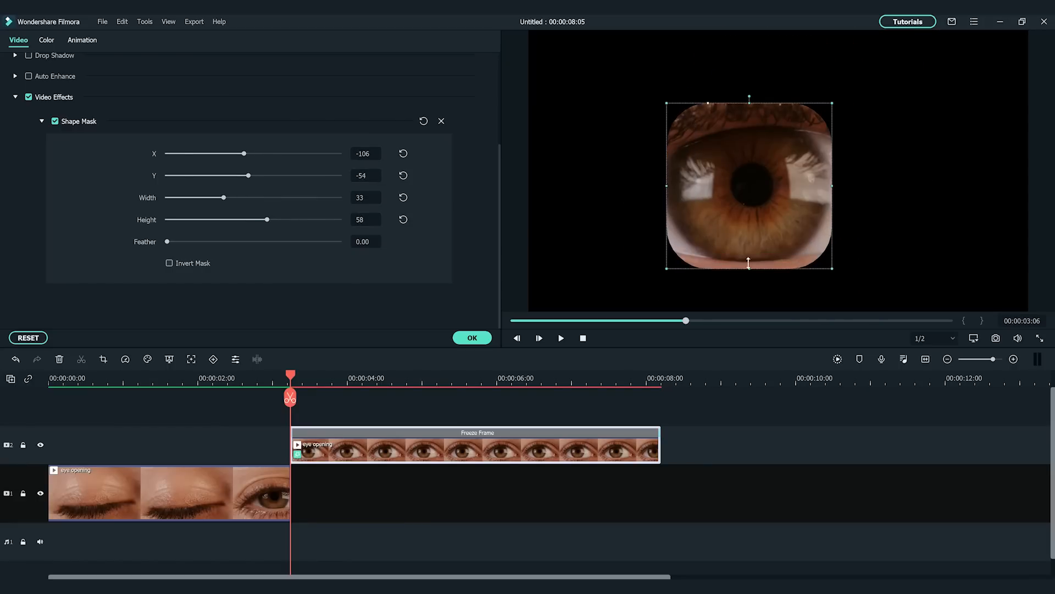
left_click_drag(748, 269, 748, 256)
left_click_drag(750, 104, 747, 125)
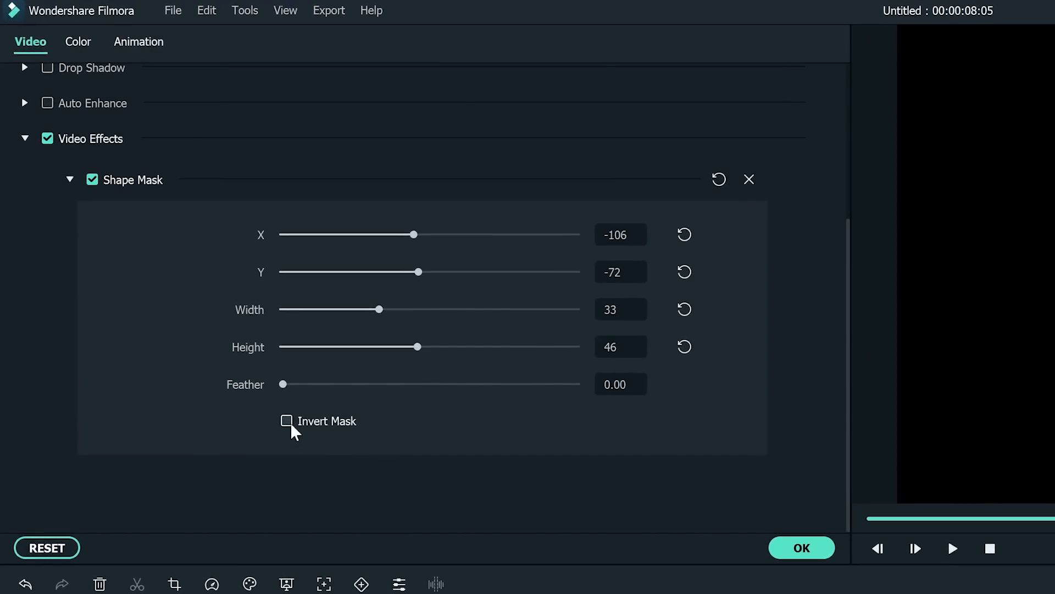
- Invert the shape mask, set its feather to 10, and apply the settings
left_click(288, 422)
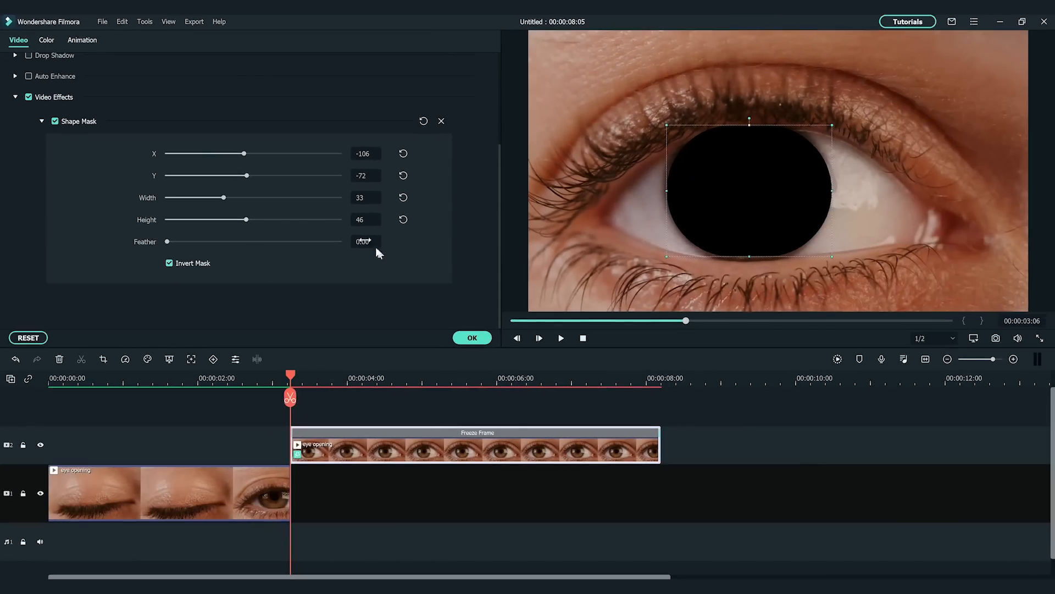
left_click(364, 242)
type("10")
key("Return")
left_click(464, 336)
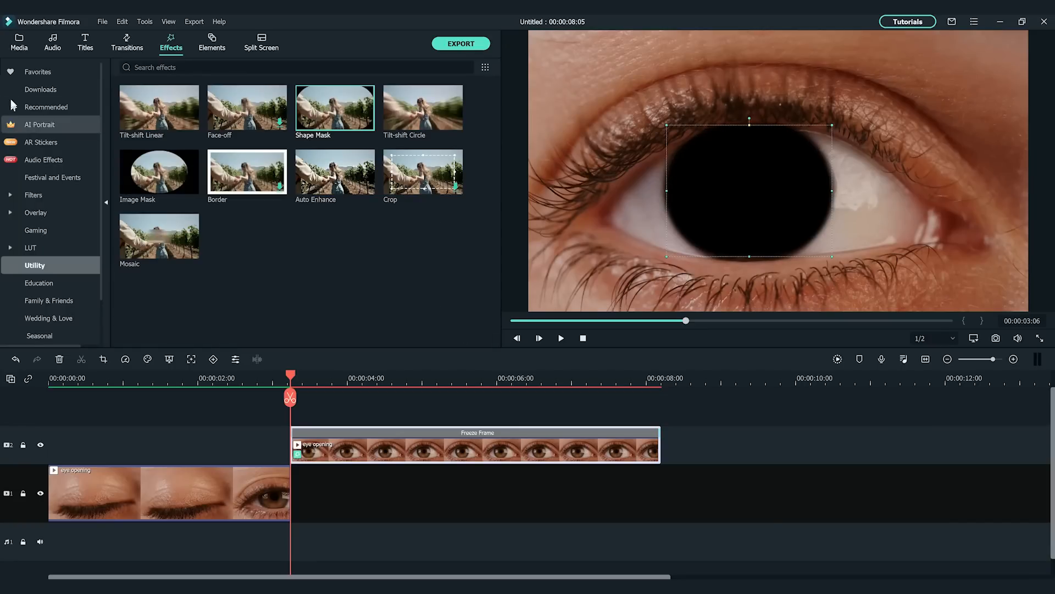
- Place the jump clip on track 1 directly after the eye opening clip, beneath the freeze frame, and preview the timeline
left_click(19, 42)
left_click_drag(335, 108, 292, 505)
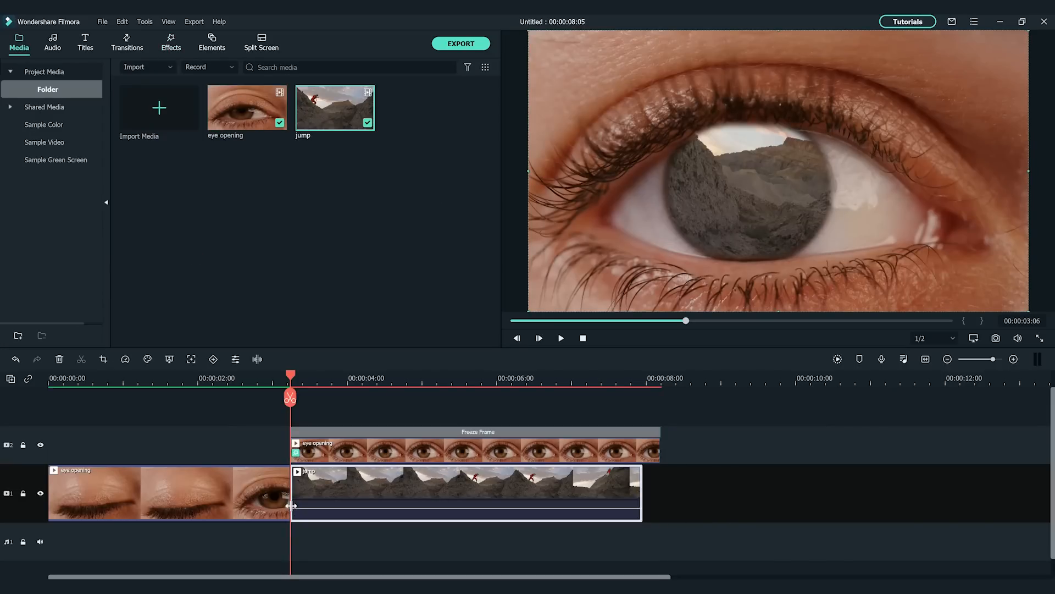
left_click_drag(290, 377, 49, 380)
left_click(343, 473)
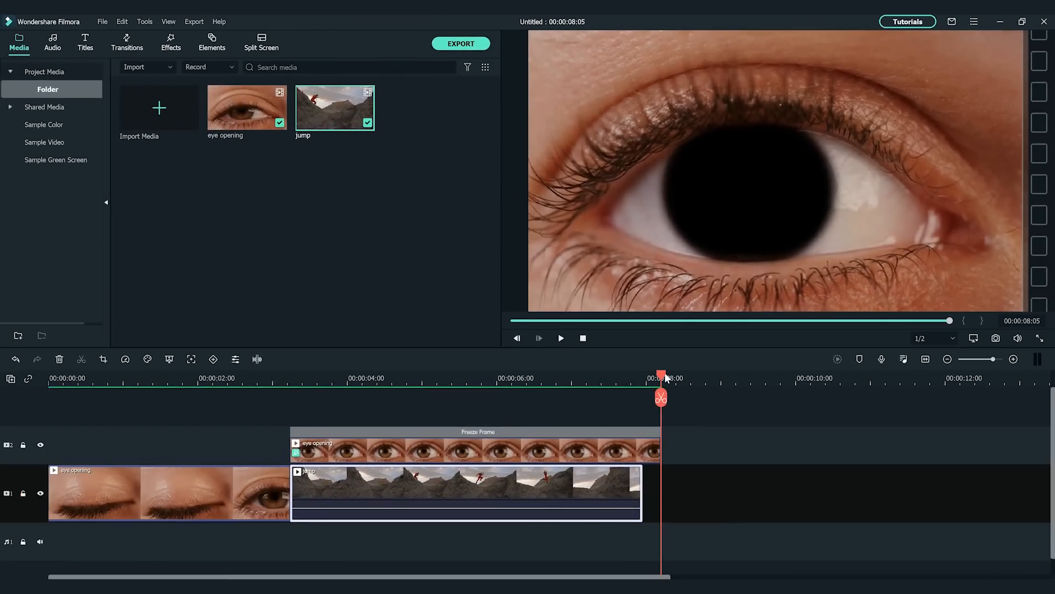
- Add a custom animation keyframe to the freeze frame clip at its start, 00:00:03:06
left_click_drag(663, 377, 292, 429)
left_click(301, 444)
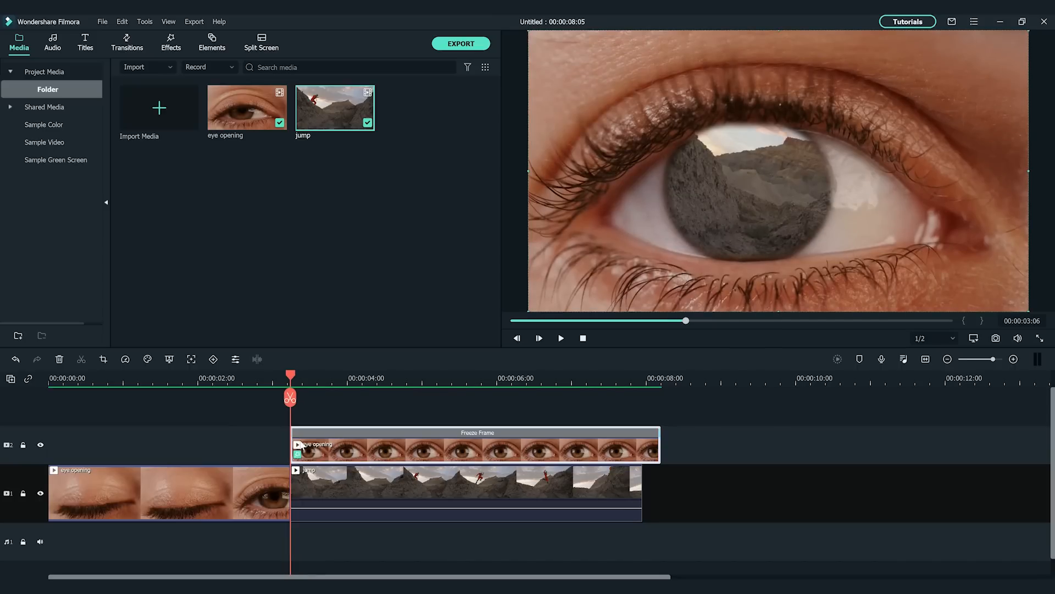
double_click(301, 445)
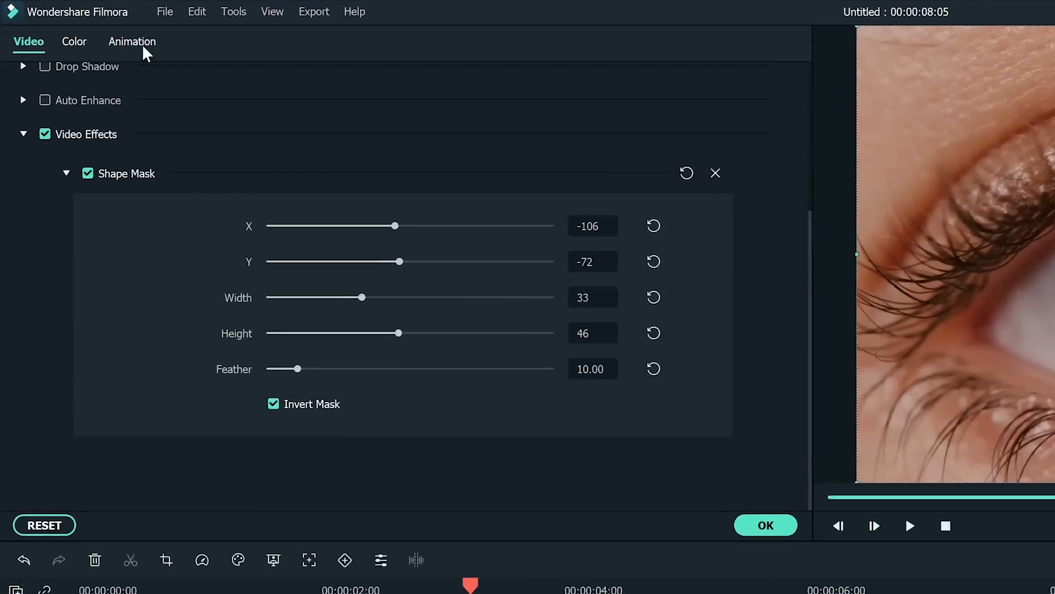
left_click(82, 40)
left_click(107, 86)
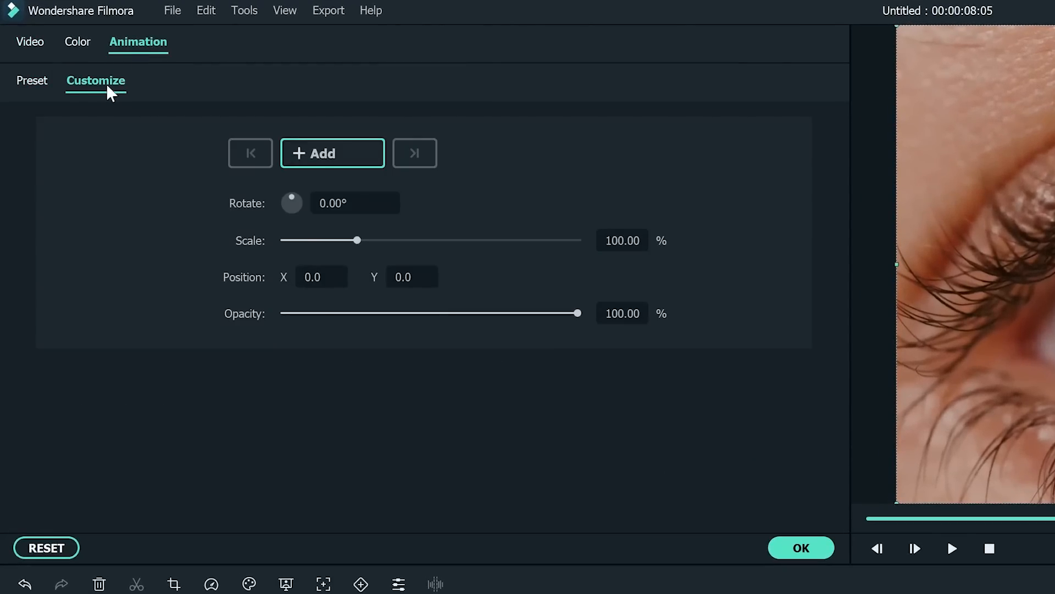
left_click(305, 149)
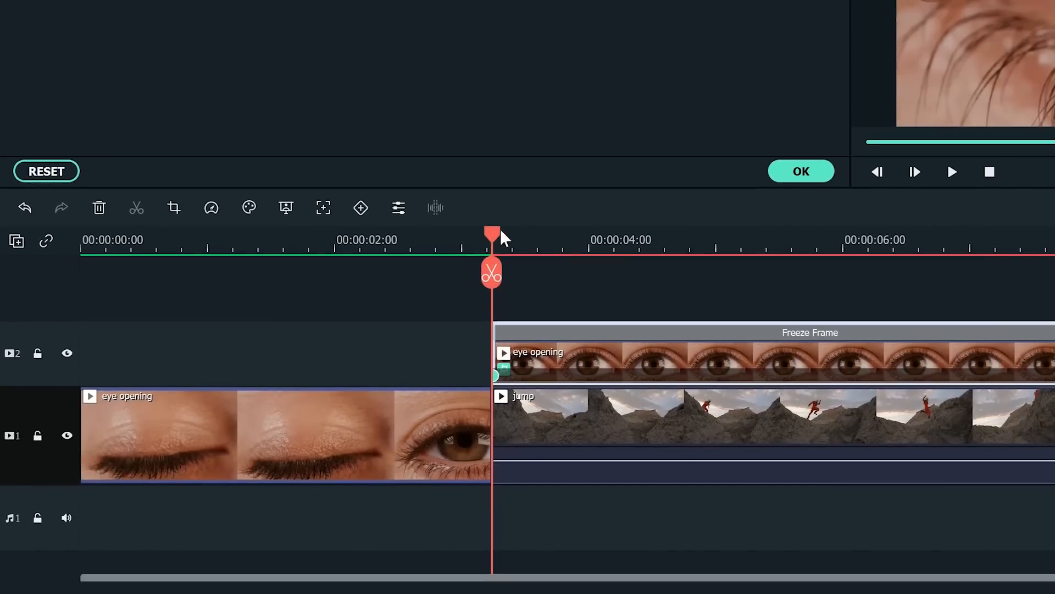
- Add a second animation keyframe at 00:00:03:15 with the scale set to 160%
left_click(515, 236)
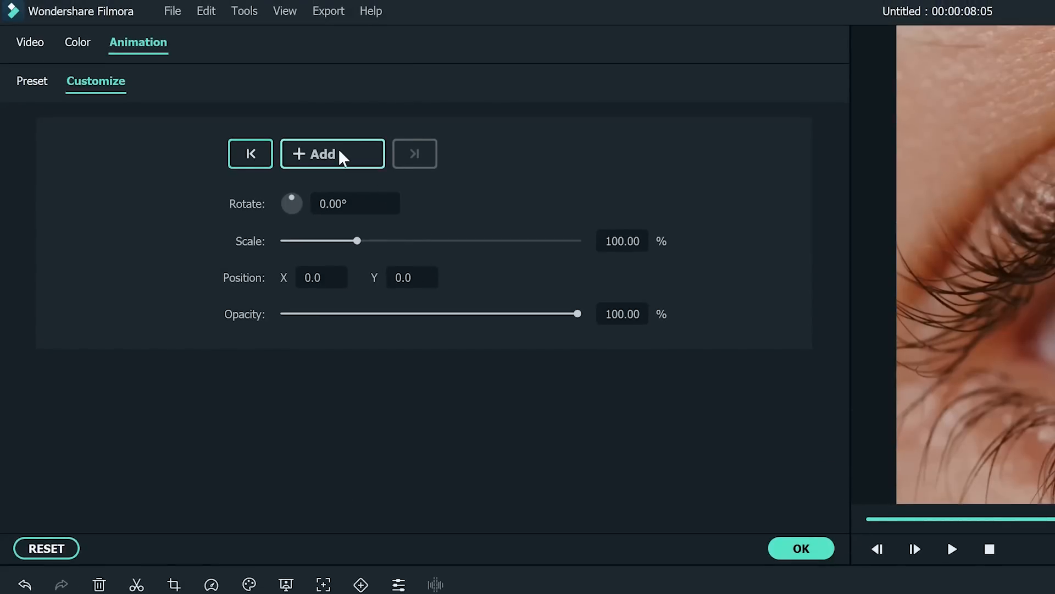
left_click(343, 157)
double_click(621, 241)
type("160")
key("Return")
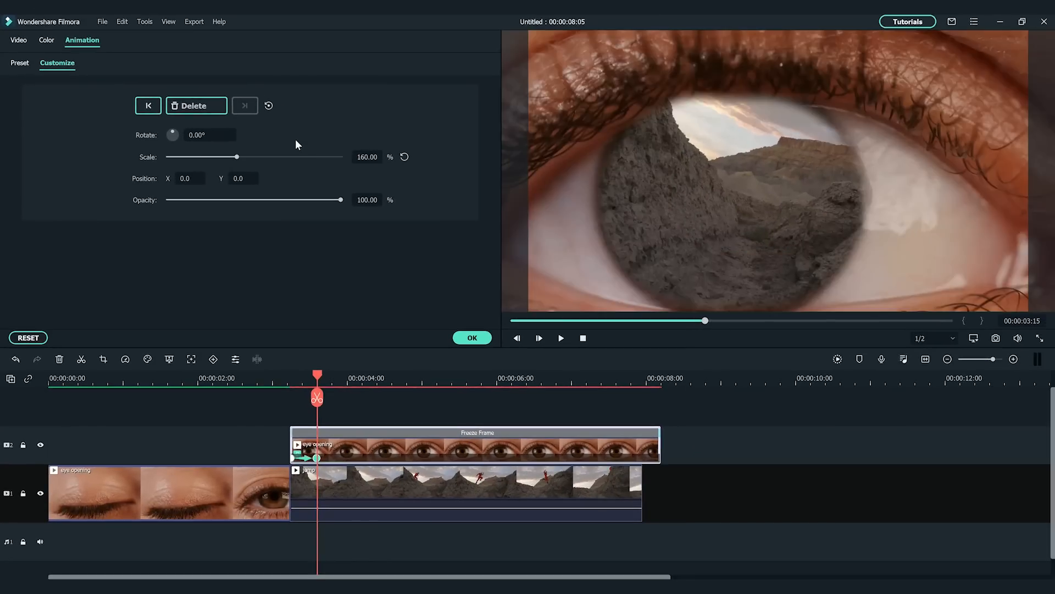
- Set the second keyframe's rotation to 20° and its position to X 53, Y 11
double_click(198, 135)
key("Return")
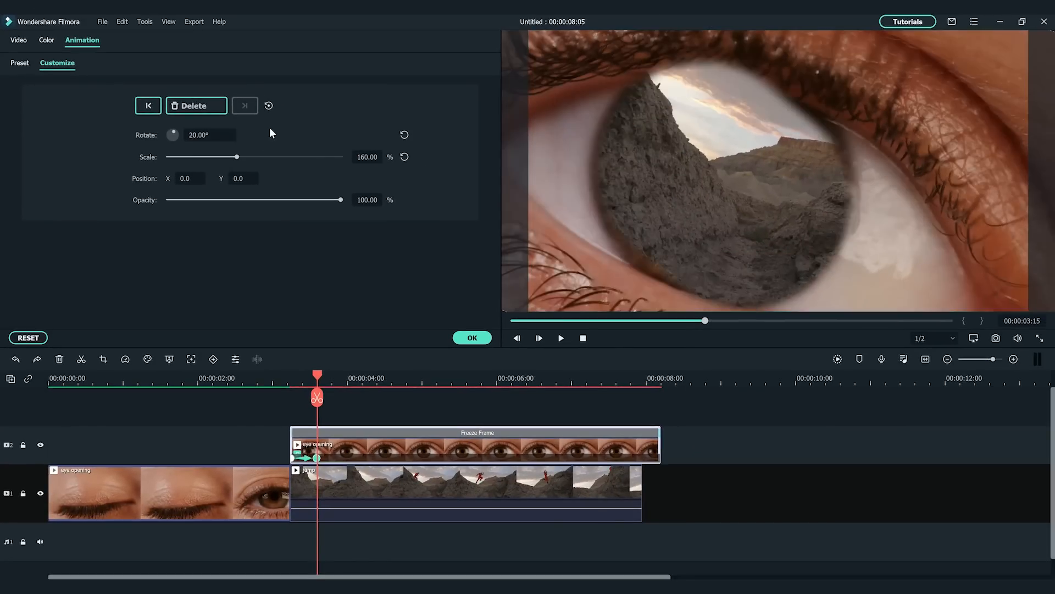
double_click(187, 178)
type("49")
key("Return")
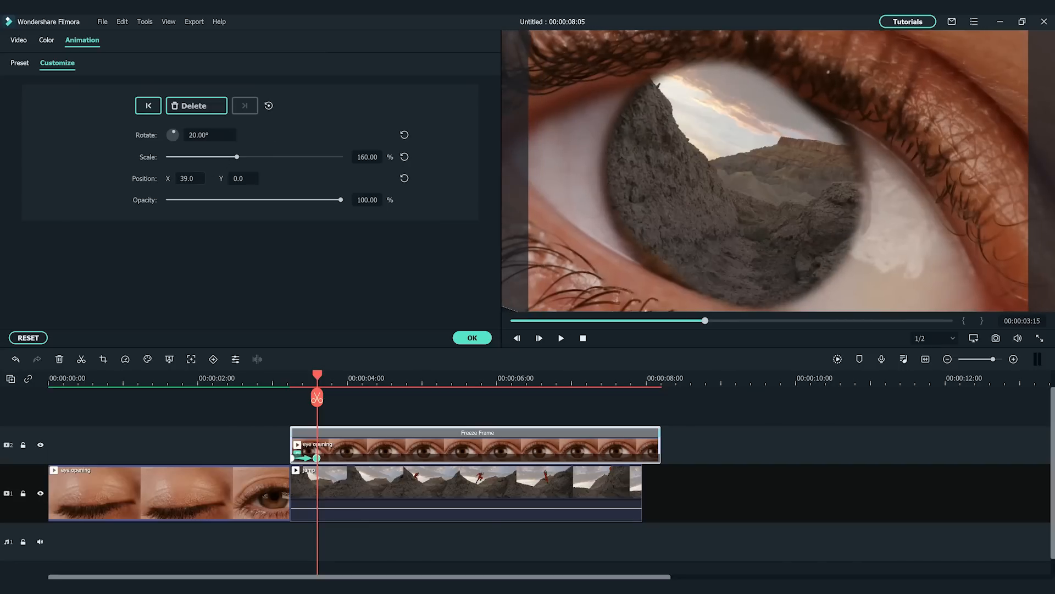
left_click_drag(189, 178, 264, 178)
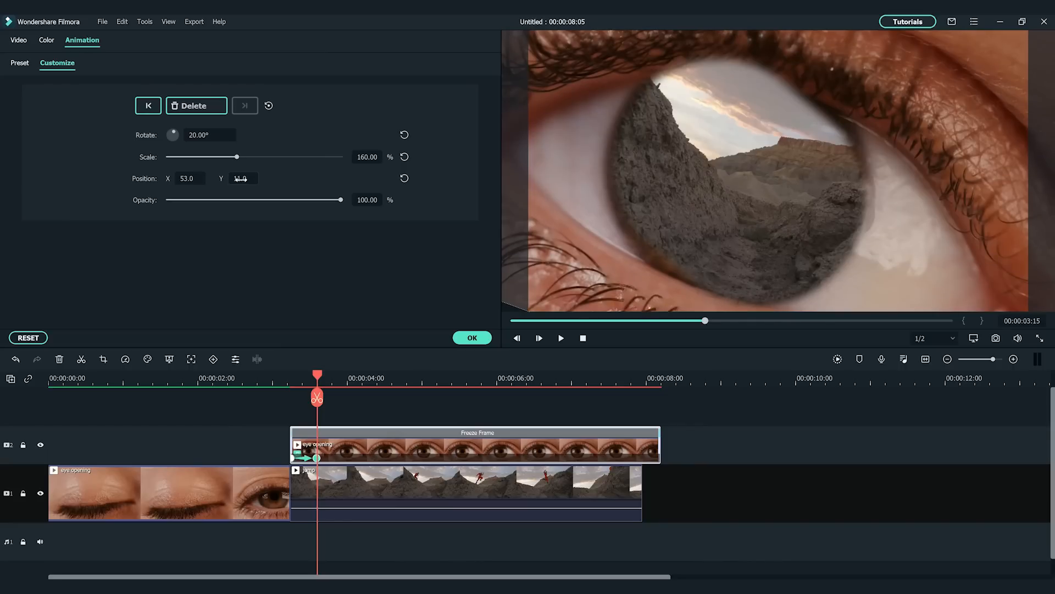
- Add a third animation keyframe at 00:00:04:08 with the scale set to 400%
left_click_drag(317, 374, 371, 378)
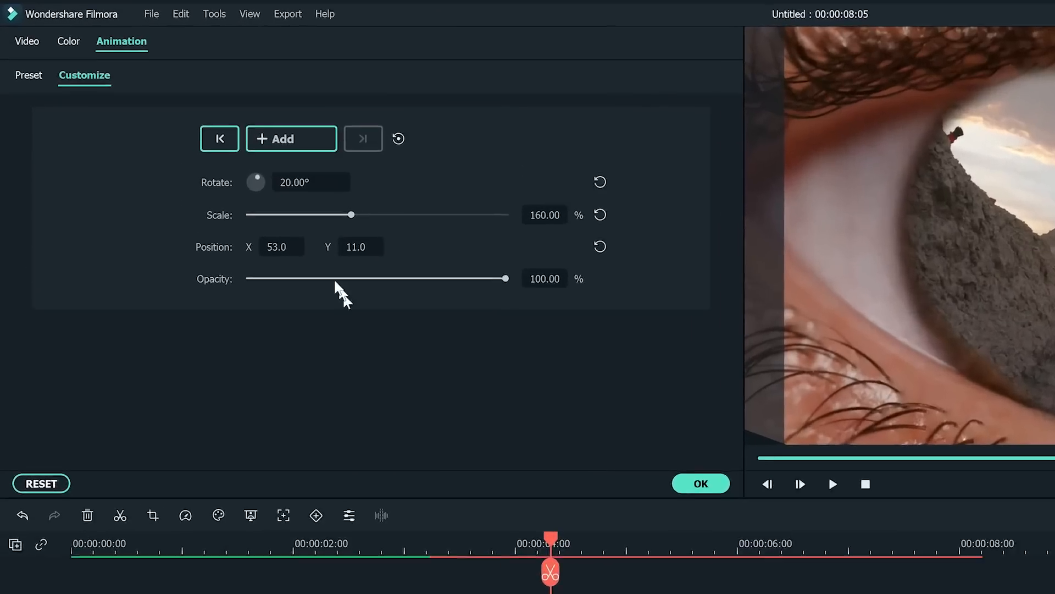
left_click(318, 157)
left_click(623, 240)
type("400")
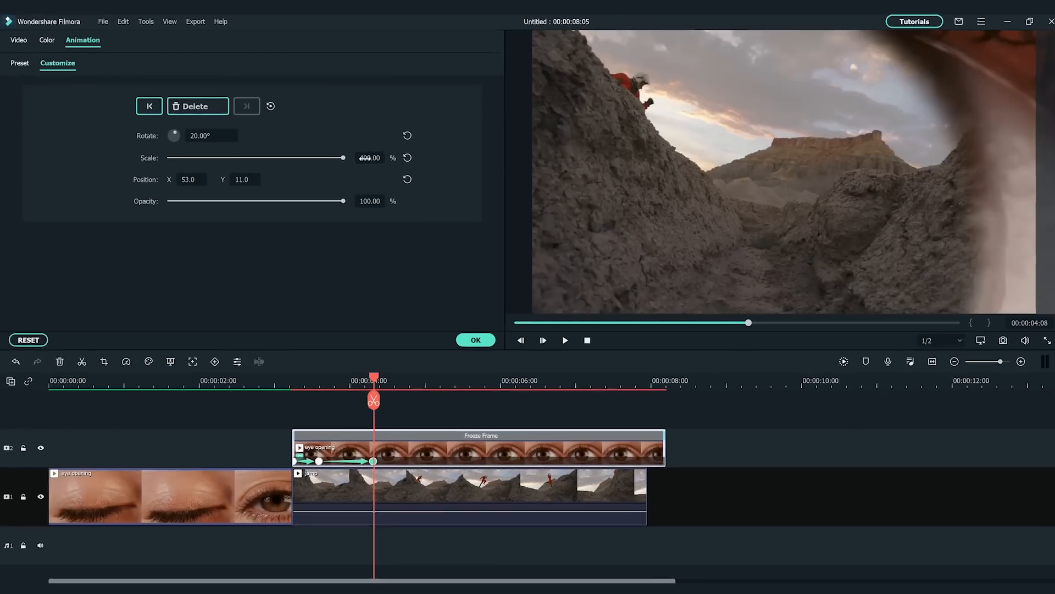
- Set the third keyframe's rotation to 100° and position to X 188, Y -495, apply the animation, and return to the timeline's start
key("Tab")
type("100")
key("Return")
mouse_move(239, 178)
left_mouse_down()
mouse_move(204, 178)
mouse_move(220, 178)
left_mouse_up()
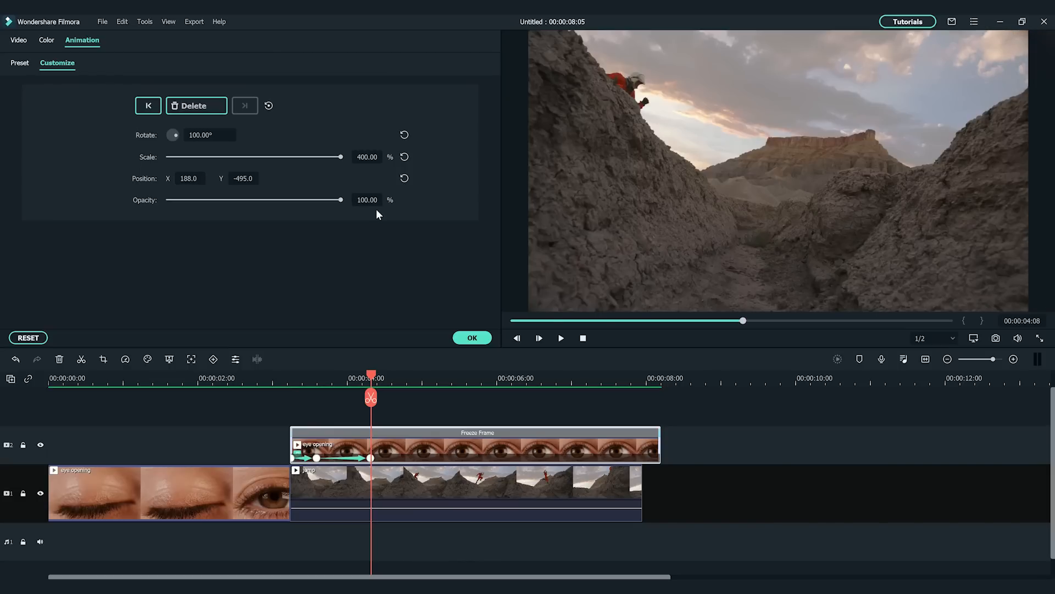
left_click(472, 338)
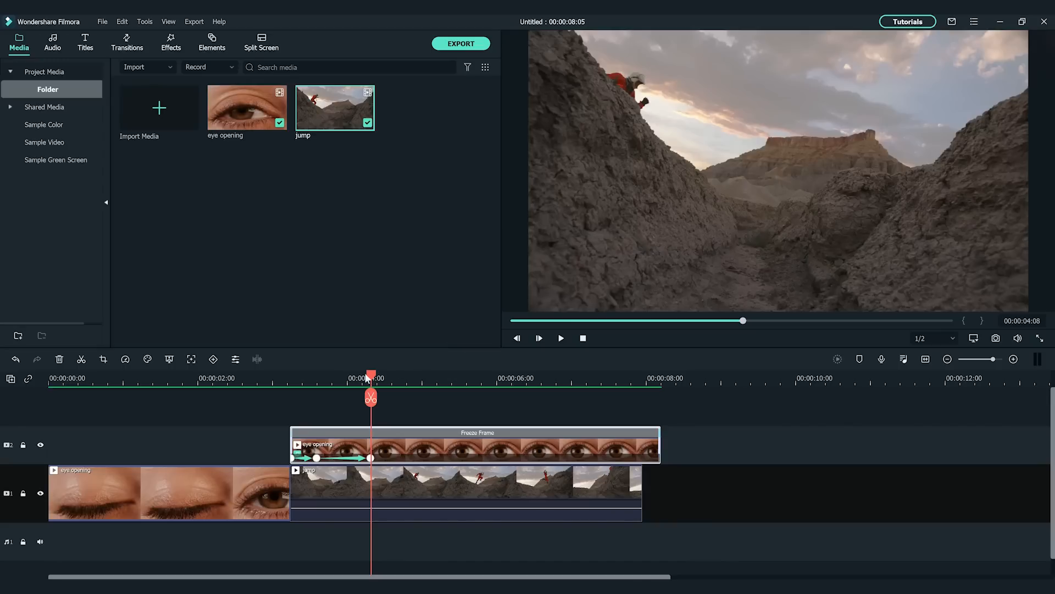
key("Home")
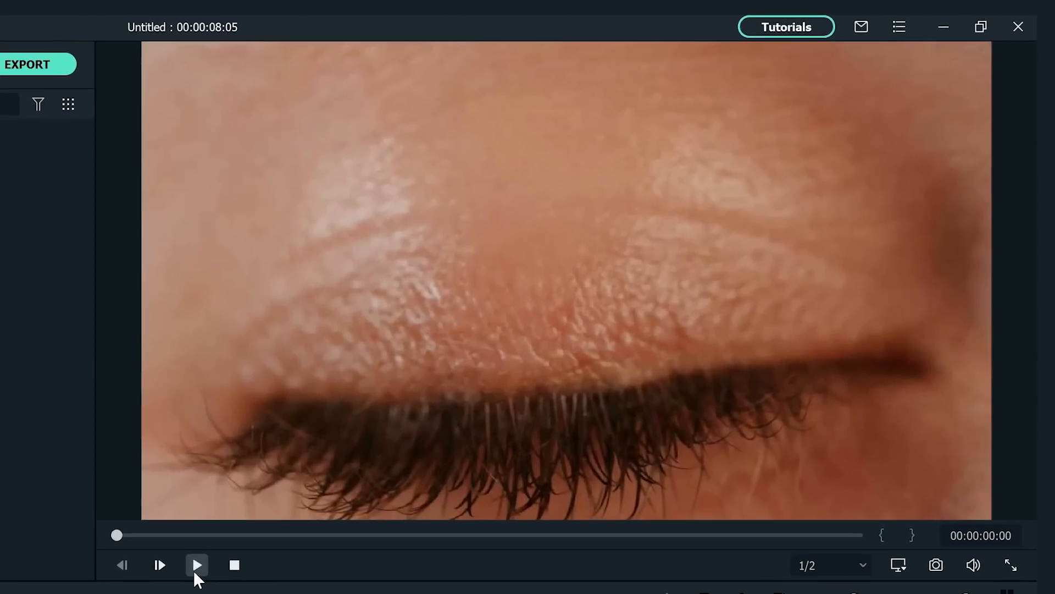
- Preview the eye zoom, and move the jump clip further along its track to open a gap after the eye opening clip
left_click(196, 566)
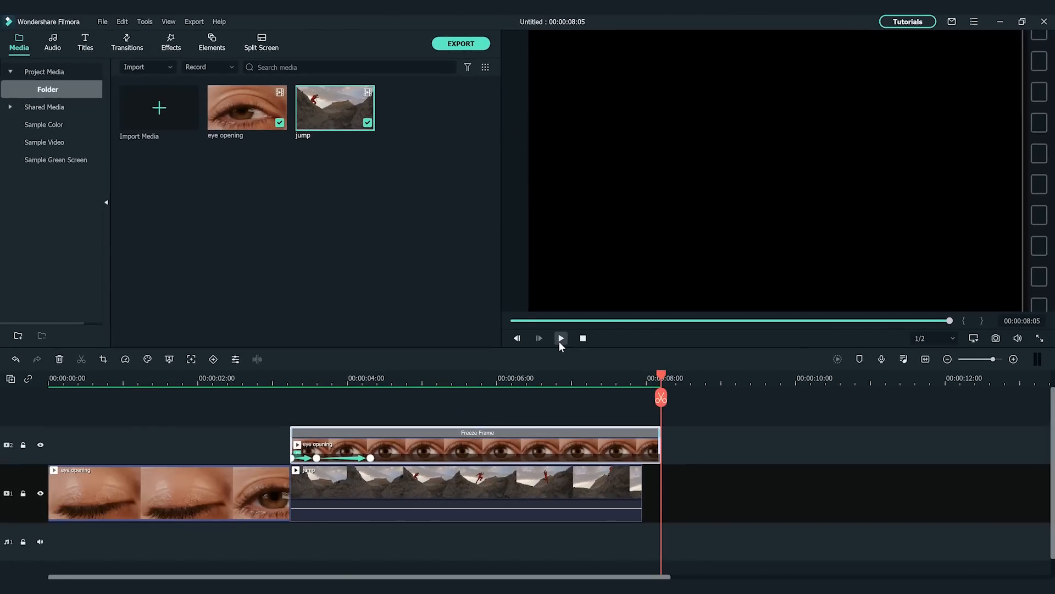
left_click_drag(458, 492, 853, 503)
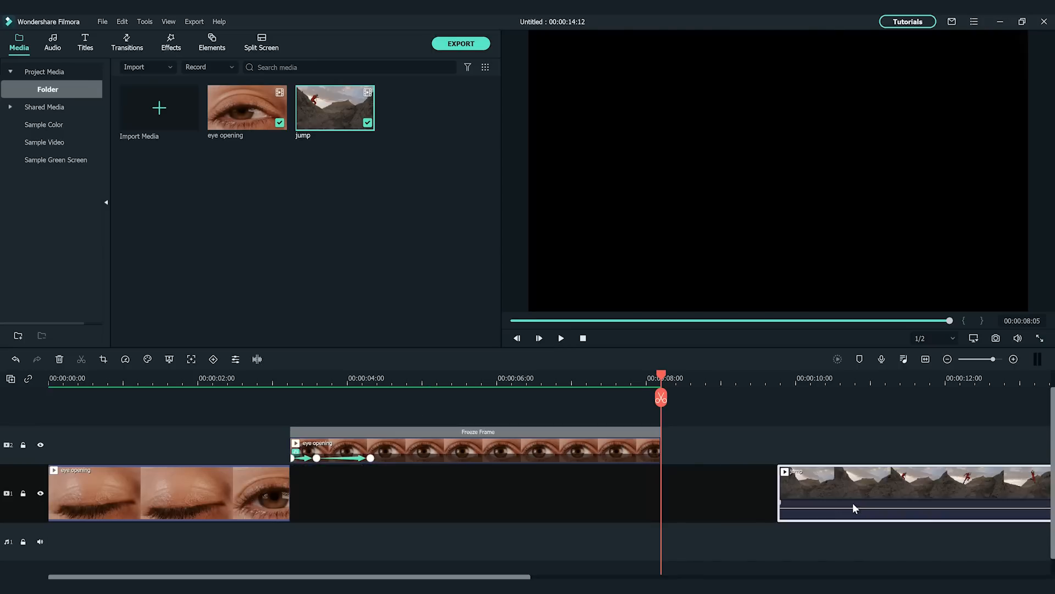
- Paste a copy of the freeze frame onto video track 1 at 00:00:03:06 and shorten it to end just past its second keyframe
left_click(465, 456)
right_click(465, 456)
left_click_drag(661, 378, 290, 378)
right_click(330, 478)
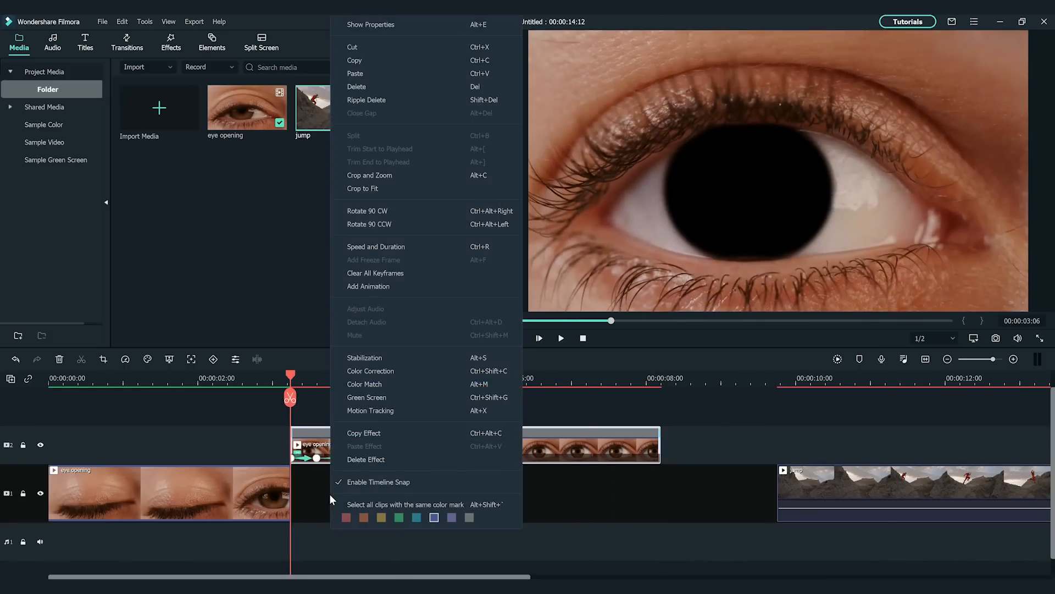
left_click(352, 74)
left_click_drag(658, 488, 326, 489)
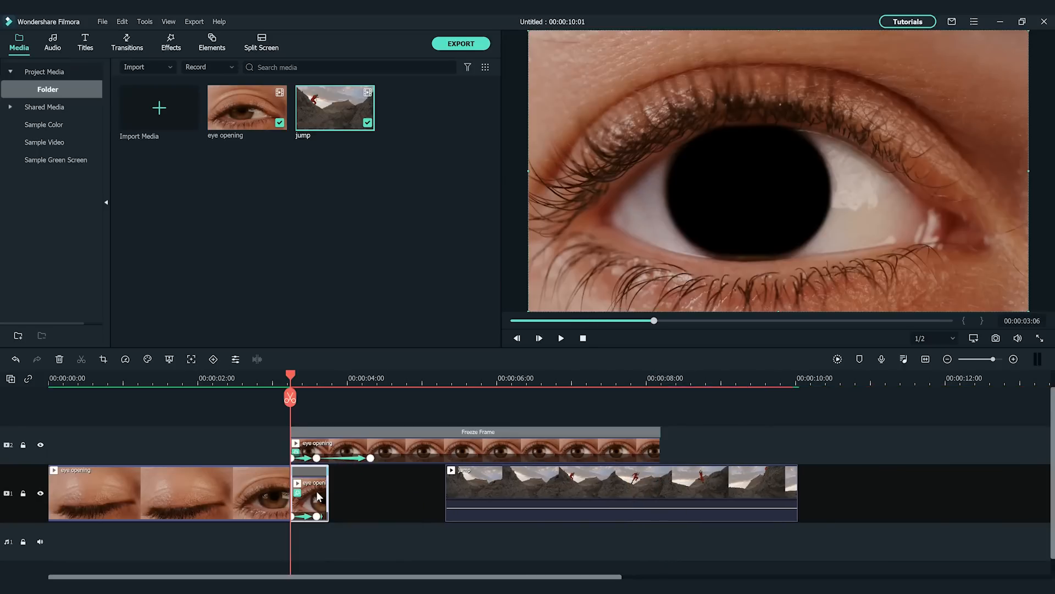
- Turn off the Shape Mask effect on the shortened freeze frame copy and apply the change
double_click(317, 491)
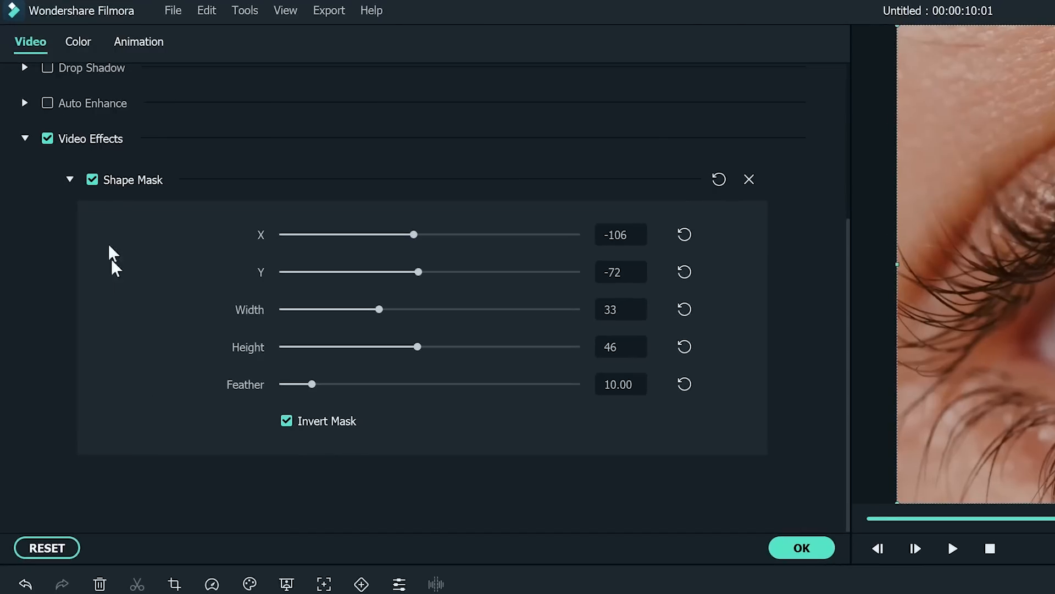
left_click(92, 180)
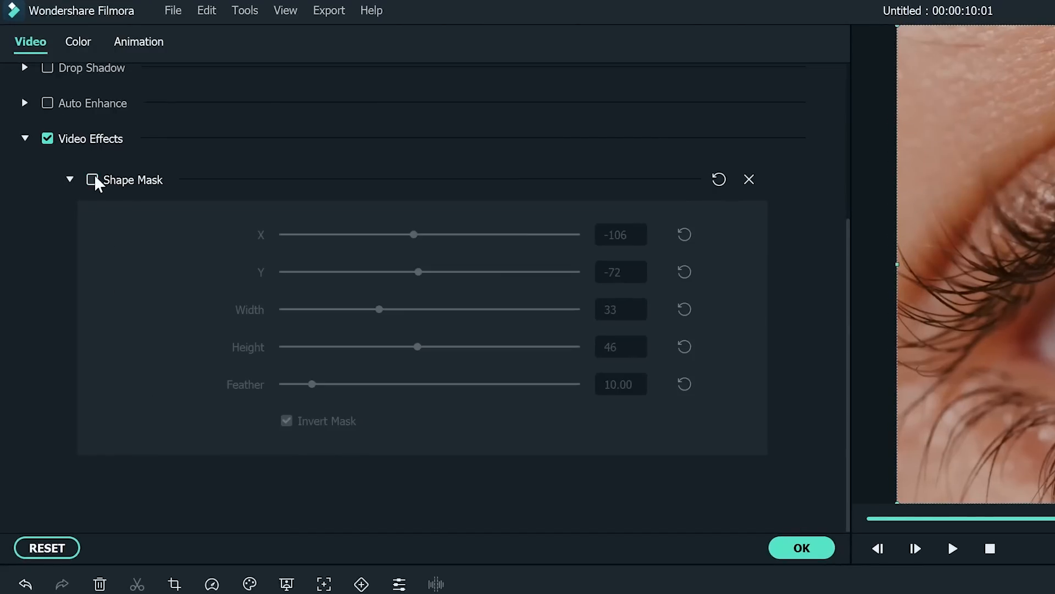
left_click(819, 553)
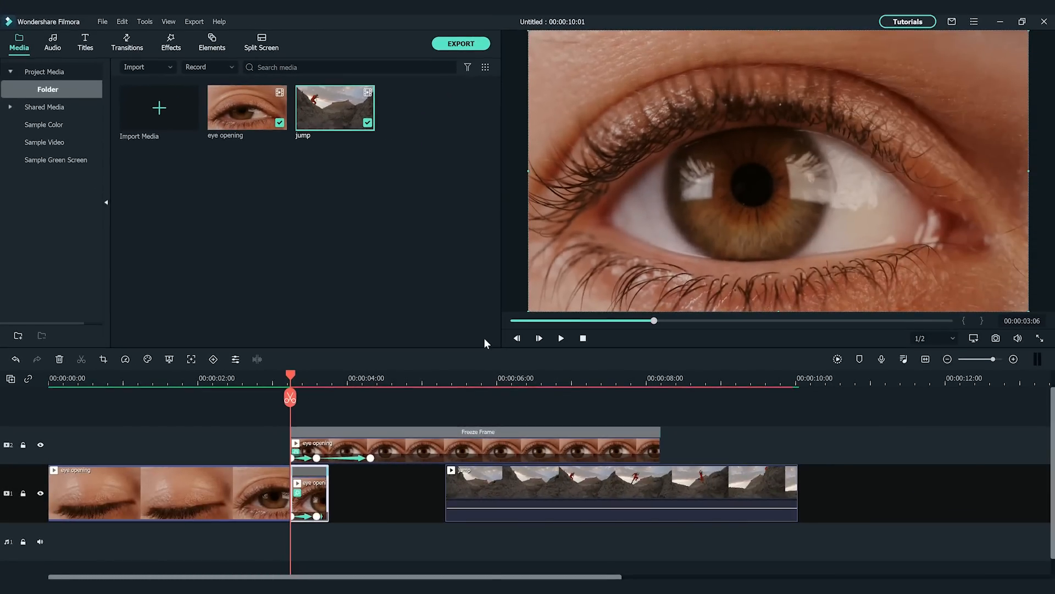
- Move the jump clip against the end of the shortened freeze frame copy and add a Dissolve transition between them
left_click(489, 474)
left_click_drag(489, 476, 361, 476)
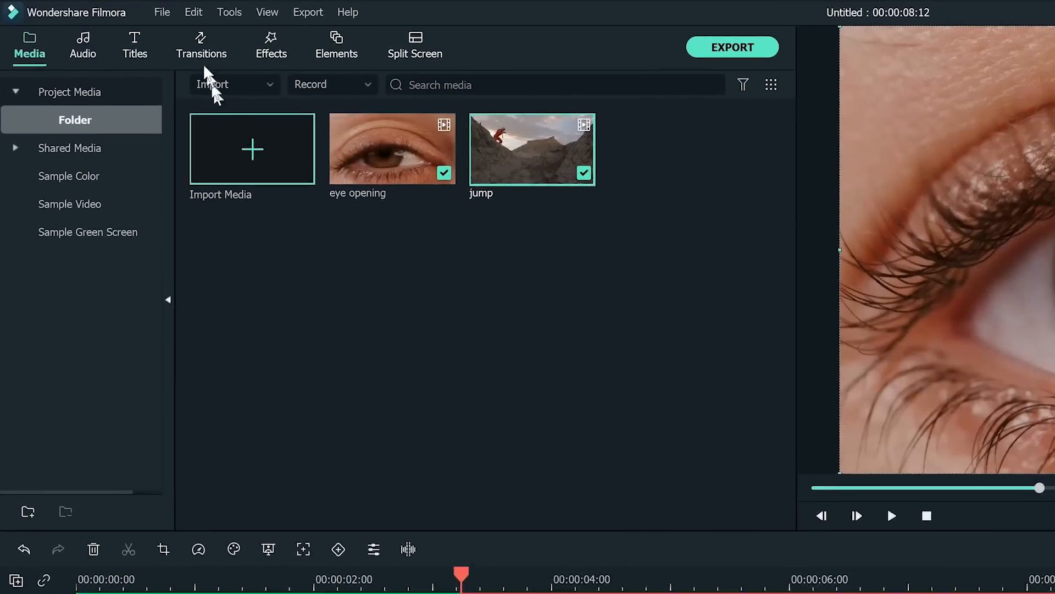
left_click(127, 46)
left_click_drag(849, 424, 830, 537)
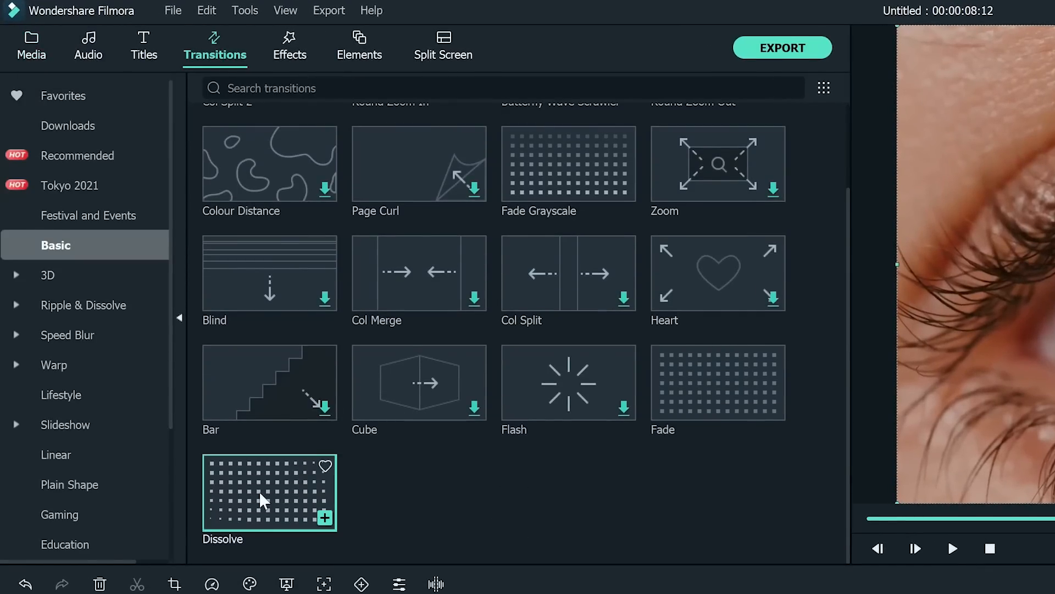
left_click_drag(264, 500, 558, 449)
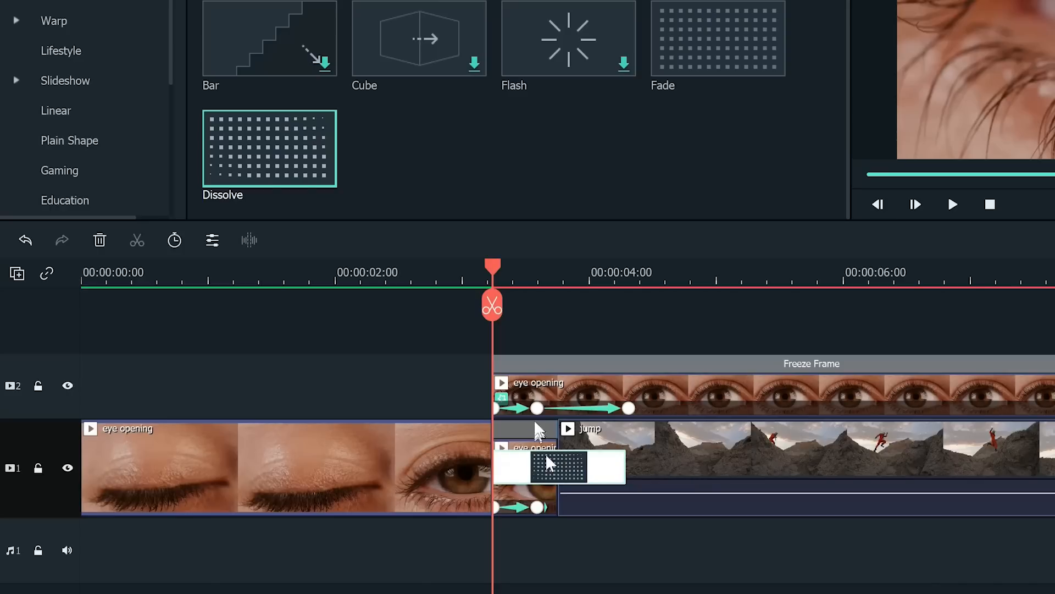
- Play the finished eye zoom transition from the start of the timeline
left_click_drag(493, 267, 2, 306)
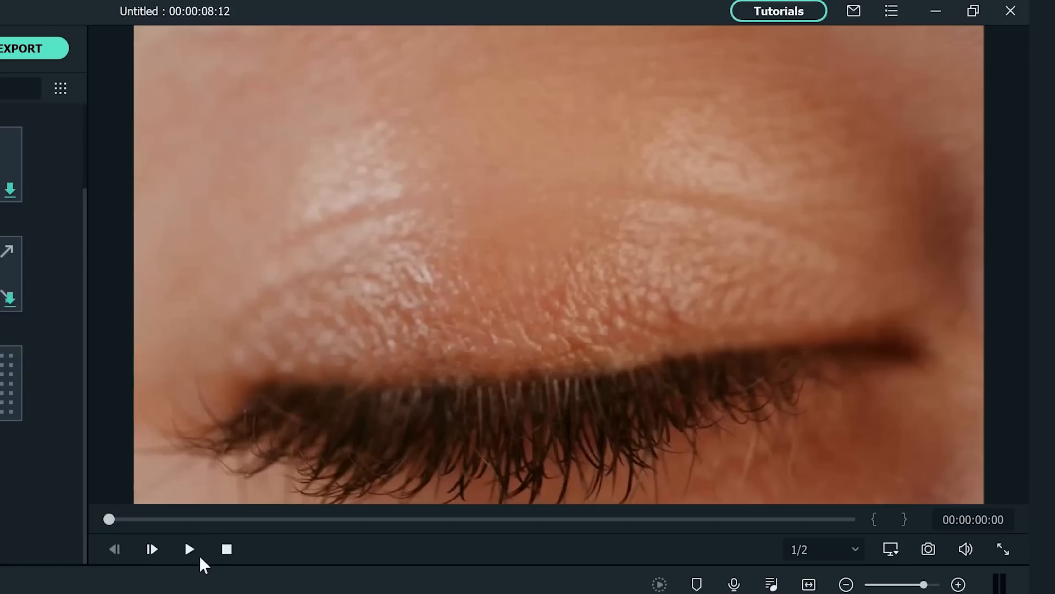
left_click(199, 555)
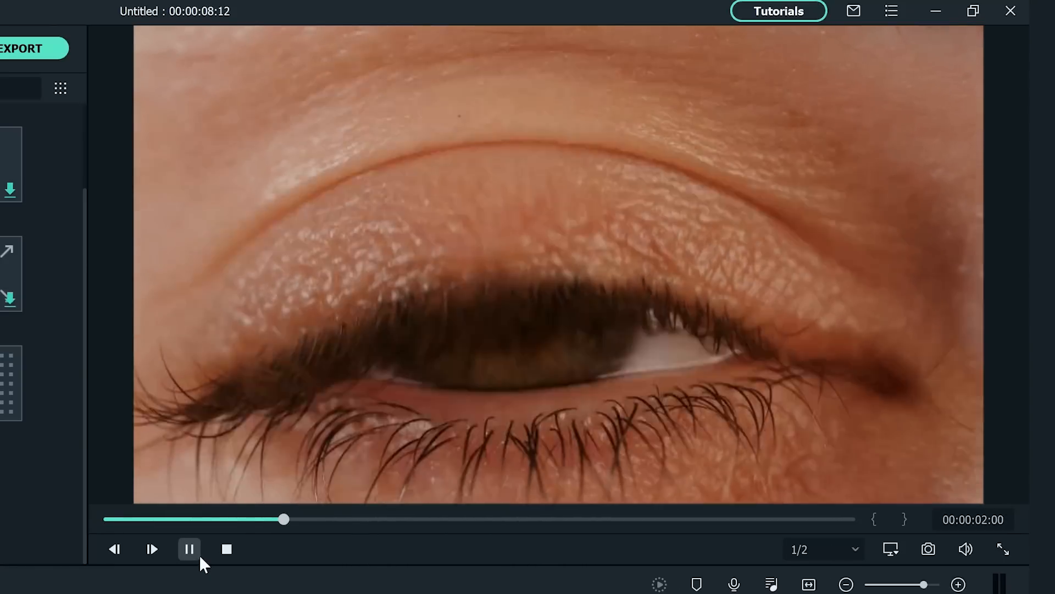